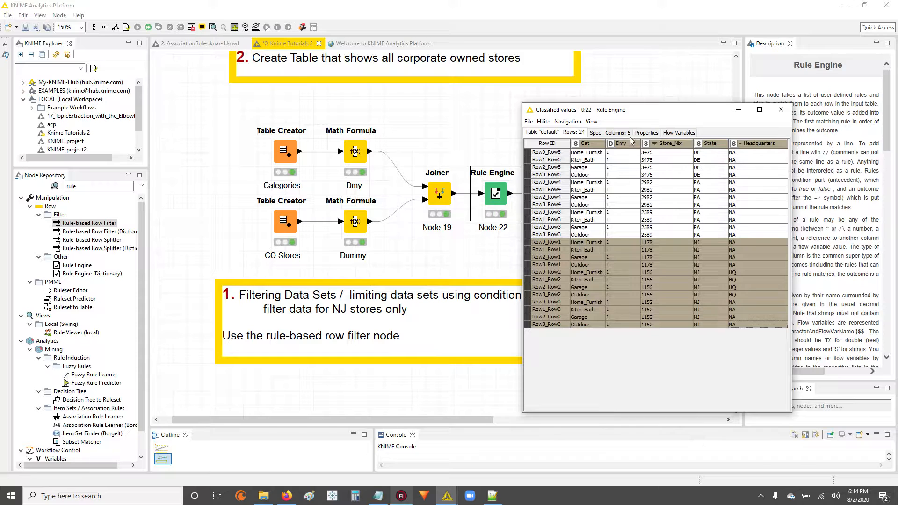
Step: Review the 24-row Rule Engine output, highlight the 12 NJ store rows, then close the table
{"action": "left_click_drag", "start_coordinate": [653, 113], "coordinate": [678, 104]}
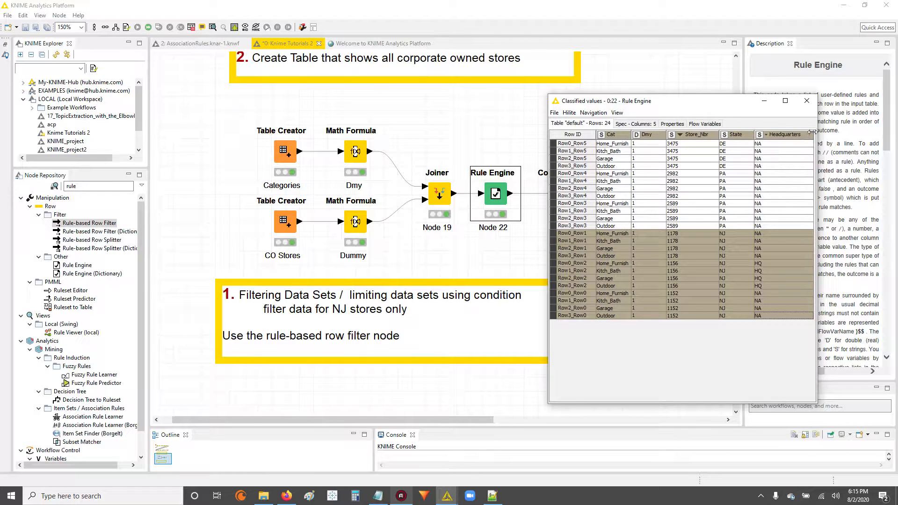
{"action": "left_click_drag", "start_coordinate": [813, 135], "coordinate": [805, 137]}
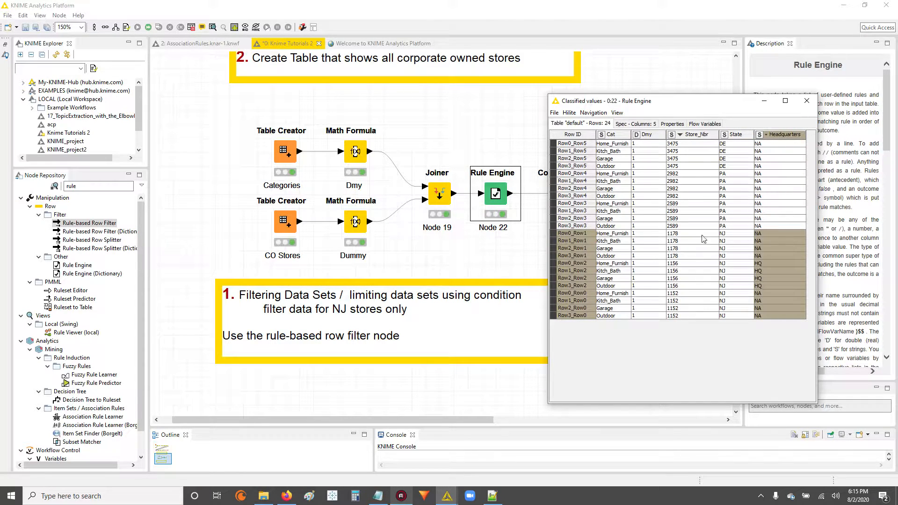
{"action": "left_click_drag", "start_coordinate": [608, 145], "coordinate": [790, 318]}
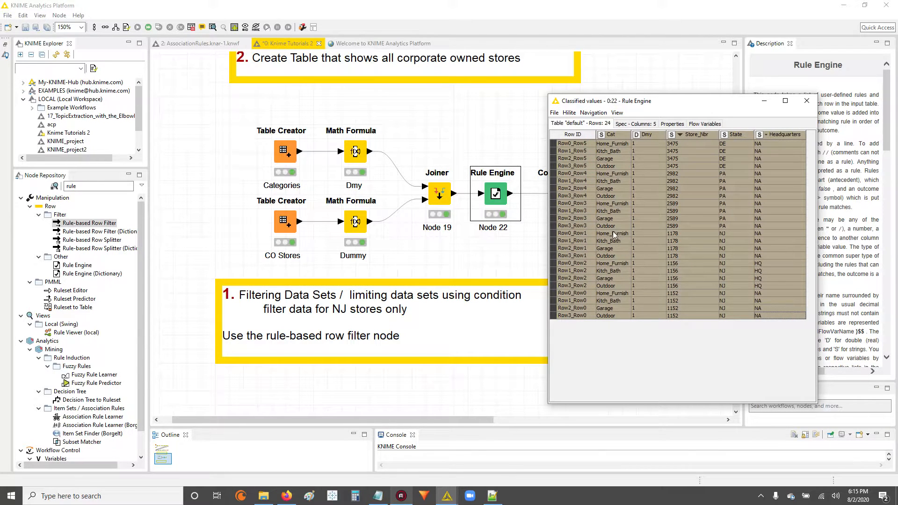
{"action": "left_click_drag", "start_coordinate": [612, 234], "coordinate": [792, 317]}
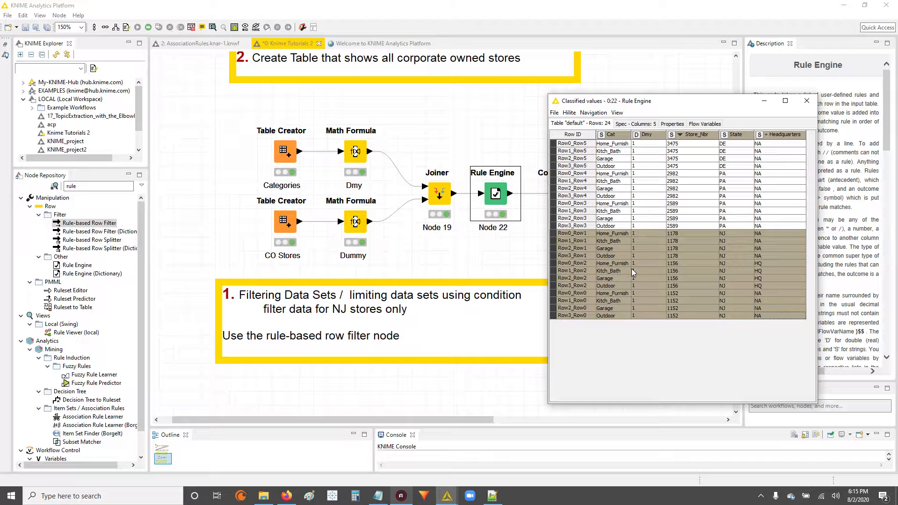
{"action": "left_click", "coordinate": [762, 101]}
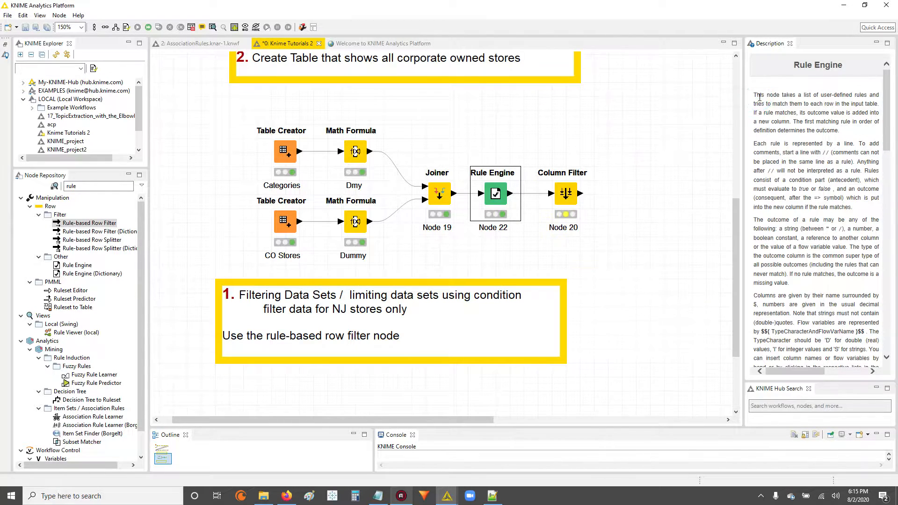
Step: Move the Column Filter node further right to make room after Rule Engine
{"action": "left_click", "coordinate": [598, 120]}
{"action": "left_click", "coordinate": [566, 193]}
{"action": "left_click_drag", "start_coordinate": [568, 200], "coordinate": [650, 194]}
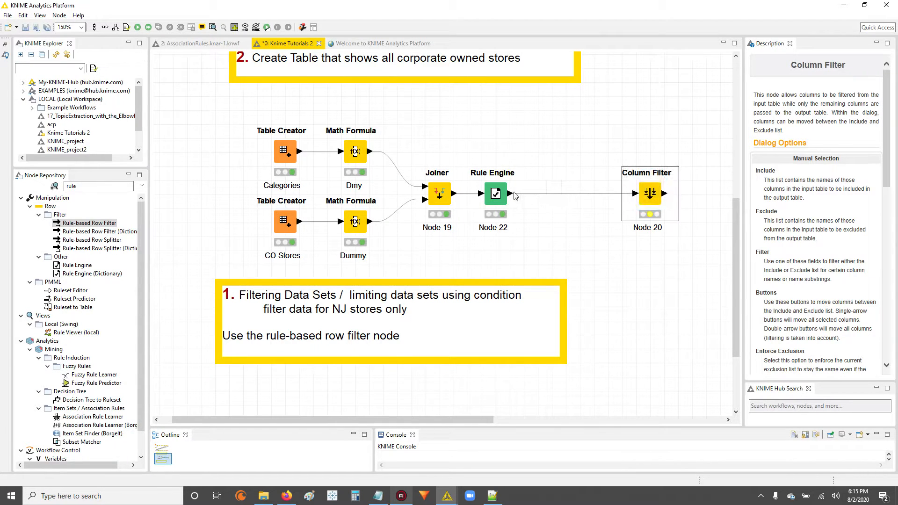
{"action": "left_click", "coordinate": [495, 193]}
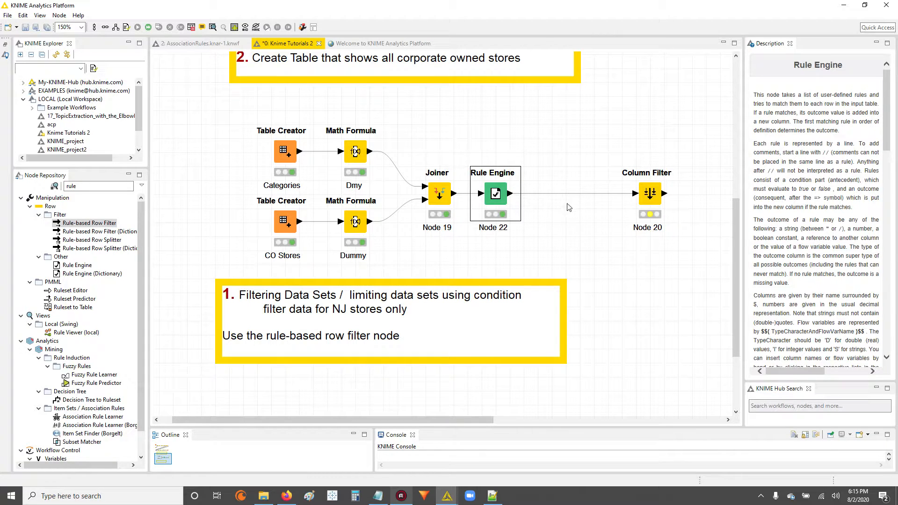
Step: Insert a Rule-based Row Filter from a 'rule' search into the Rule Engine–Column Filter connection
{"action": "left_click", "coordinate": [81, 185]}
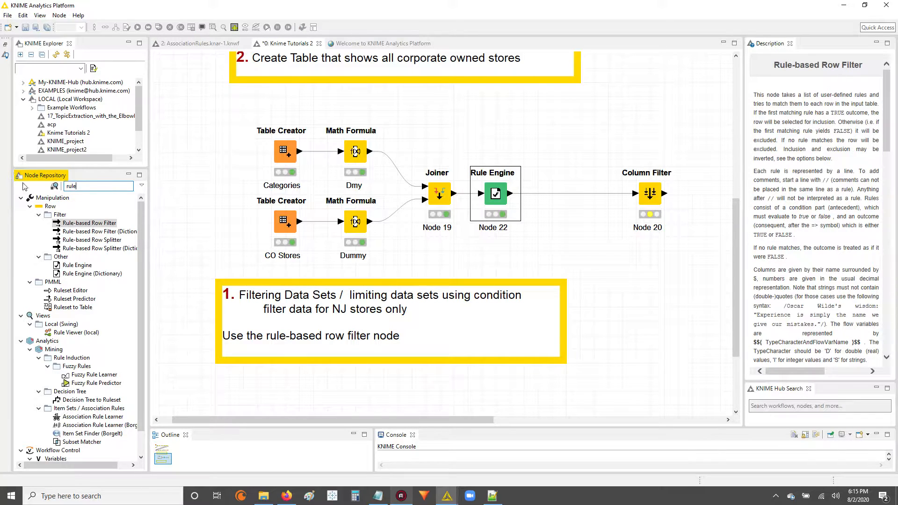
{"action": "left_click_drag", "start_coordinate": [84, 185], "coordinate": [65, 186]}
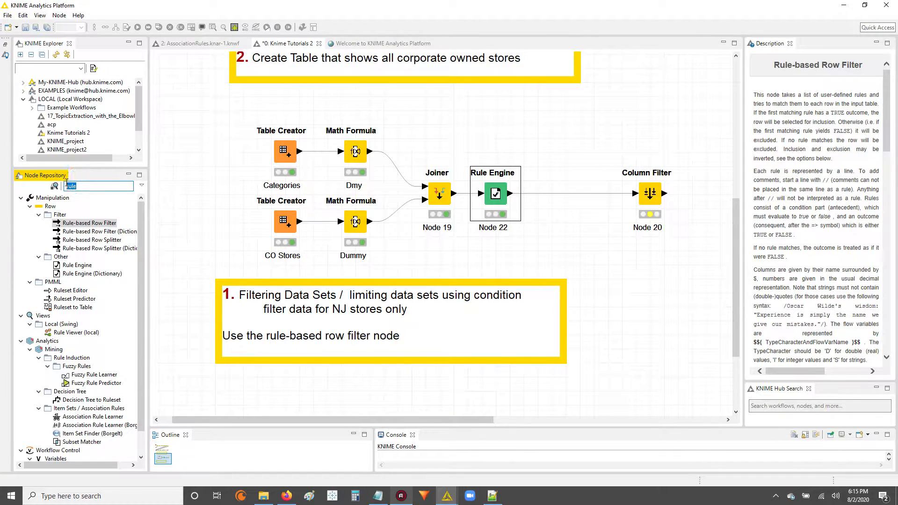
{"action": "left_click", "coordinate": [83, 225]}
{"action": "left_click_drag", "start_coordinate": [83, 224], "coordinate": [551, 193]}
{"action": "left_click", "coordinate": [496, 257]}
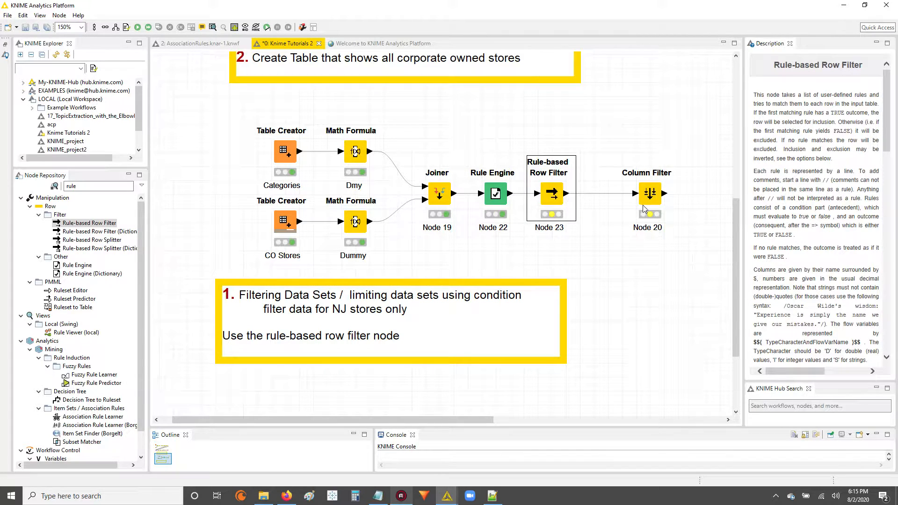
{"action": "left_click_drag", "start_coordinate": [651, 194], "coordinate": [622, 194]}
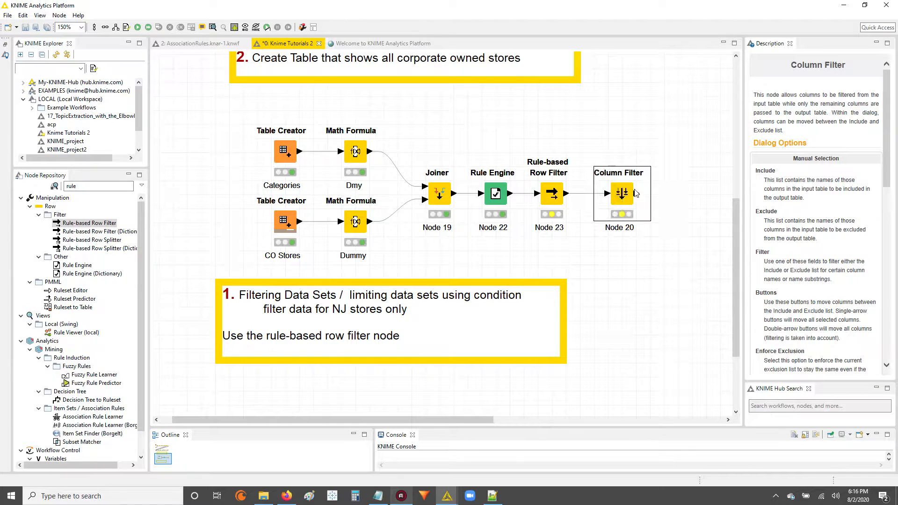
Step: Open Node 23's configuration, move the dialog aside, and place the cursor on rule line 5
{"action": "double_click", "coordinate": [548, 196]}
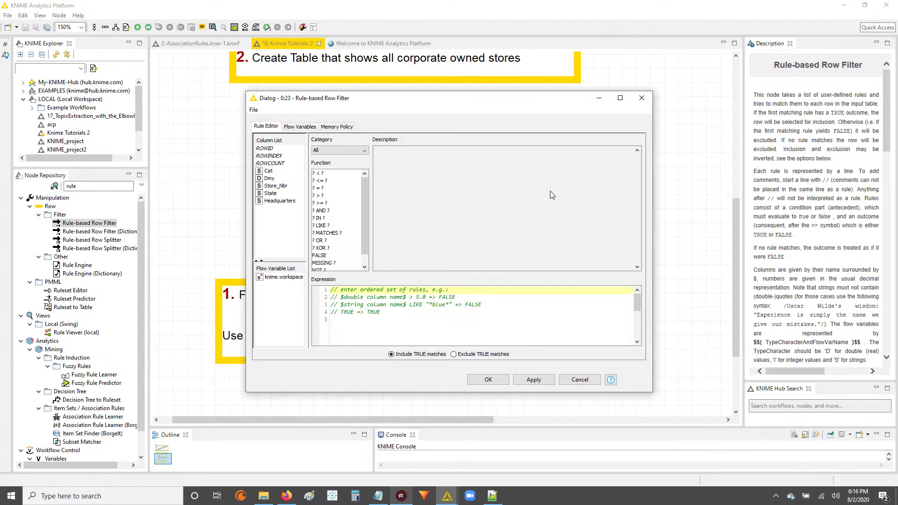
{"action": "left_click_drag", "start_coordinate": [468, 98], "coordinate": [644, 65]}
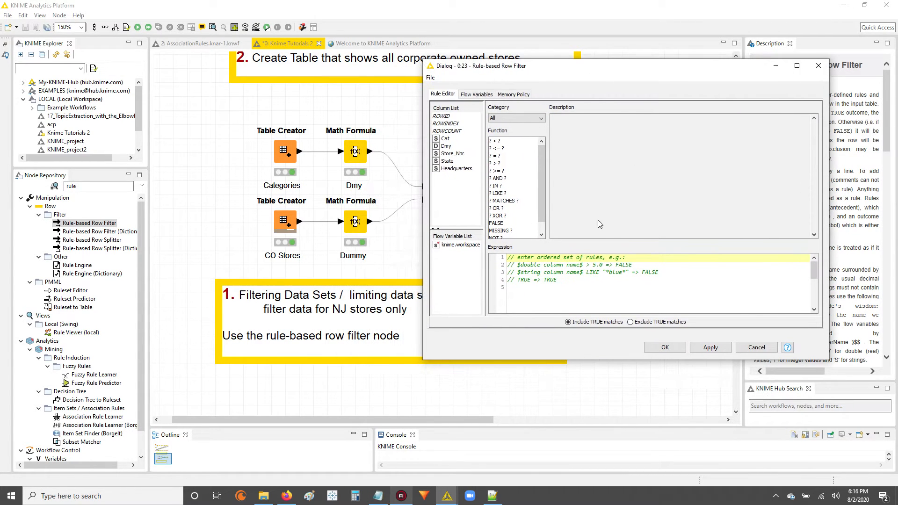
{"action": "left_click", "coordinate": [521, 287]}
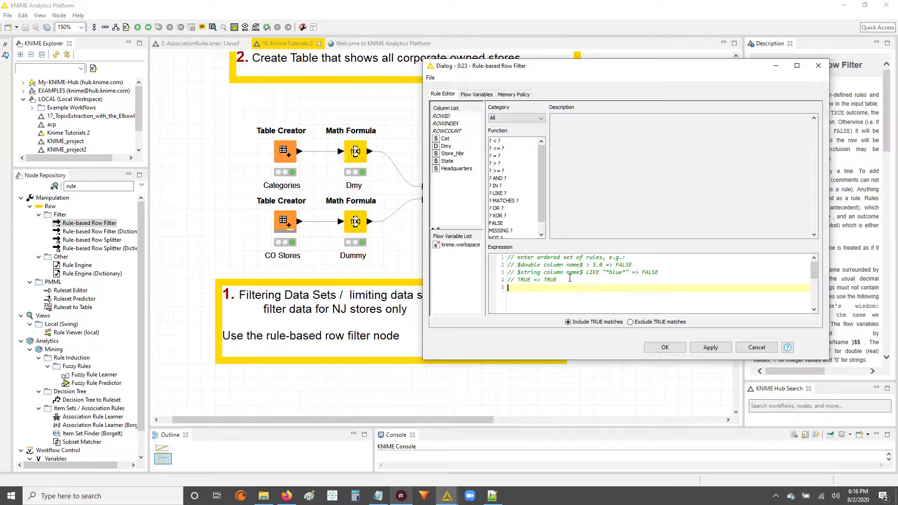
{"action": "left_click_drag", "start_coordinate": [516, 287], "coordinate": [503, 255]}
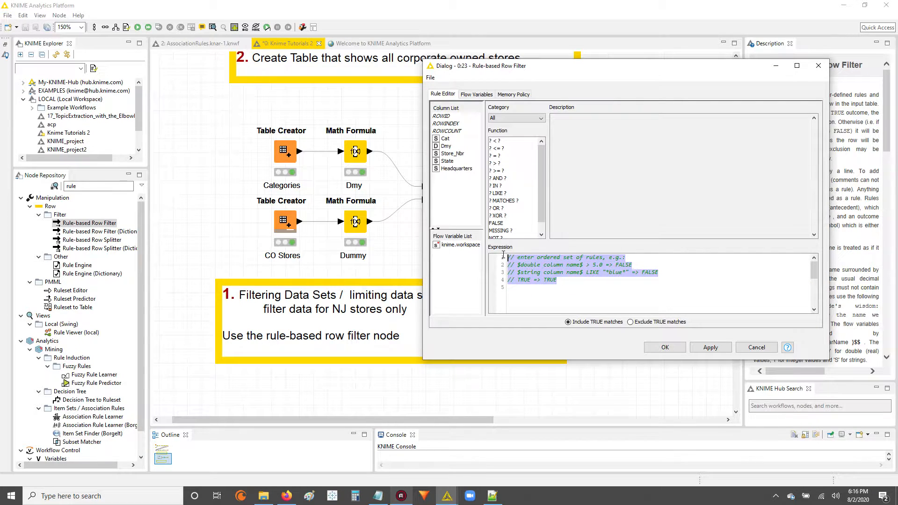
{"action": "left_click", "coordinate": [509, 294]}
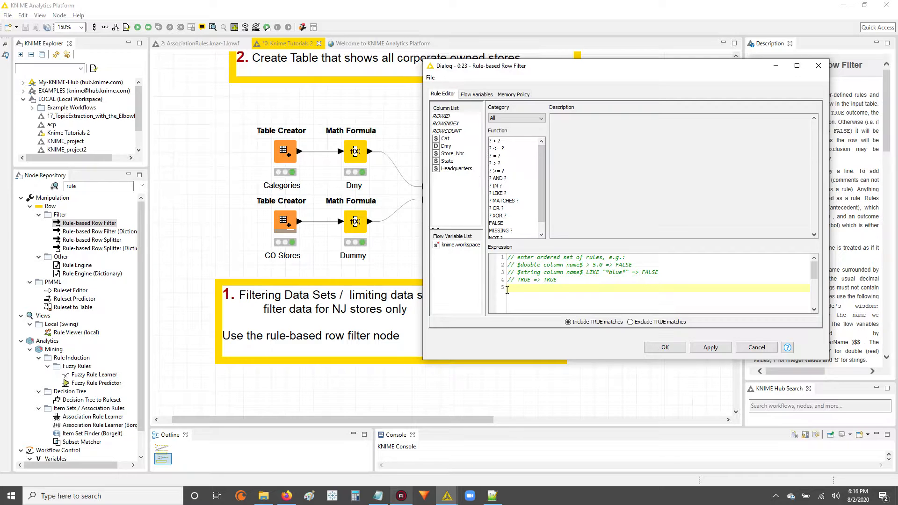
Step: Write the rule $State$ = "NJ" => TRUE on line 5 of the expression editor
{"action": "double_click", "coordinate": [454, 163]}
{"action": "key", "text": "Caps_Lock"}
{"action": "type", "text": "UE"}
{"action": "key", "text": "Caps_Lock"}
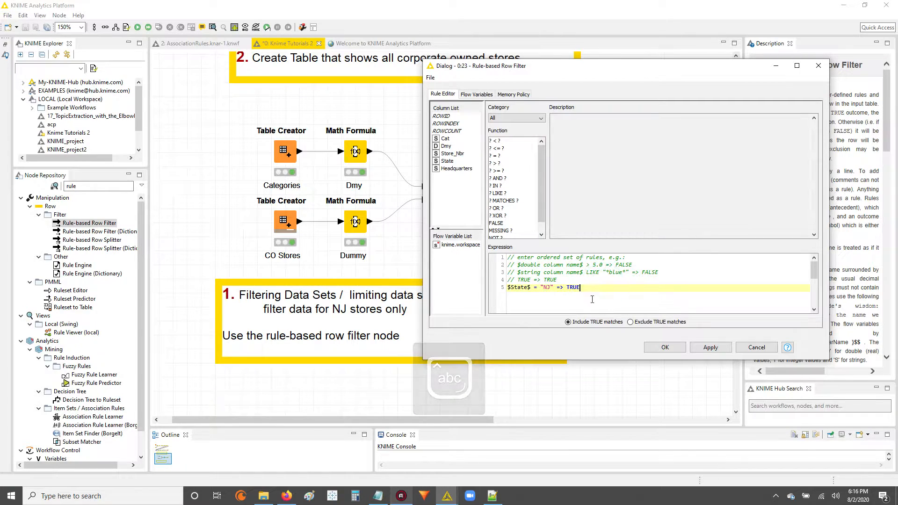
Step: Review the NJ rule line and confirm the Rule-based Row Filter settings with OK
{"action": "left_click_drag", "start_coordinate": [556, 280], "coordinate": [506, 287]}
{"action": "left_click", "coordinate": [531, 288]}
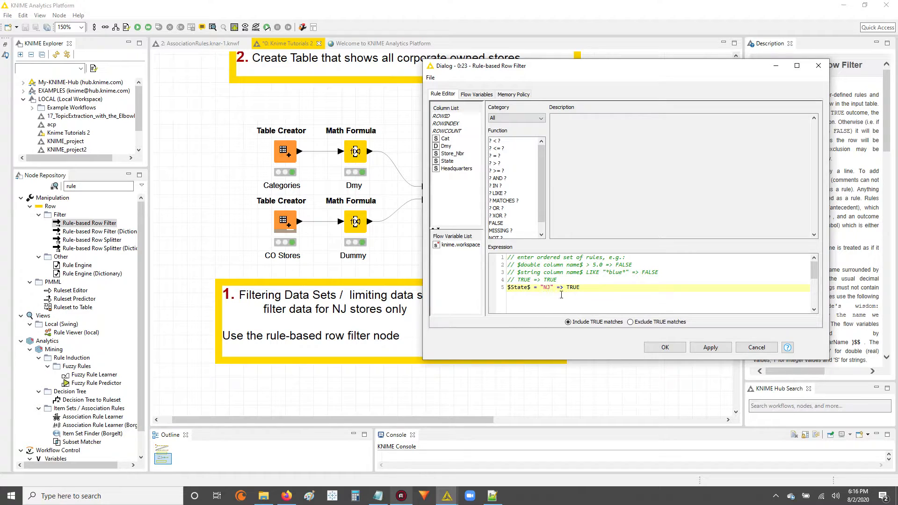
{"action": "left_click_drag", "start_coordinate": [556, 288], "coordinate": [589, 290]}
{"action": "left_click", "coordinate": [584, 299]}
{"action": "mouse_move", "coordinate": [507, 287]}
{"action": "left_mouse_down"}
{"action": "mouse_move", "coordinate": [590, 289]}
{"action": "mouse_move", "coordinate": [507, 287]}
{"action": "left_mouse_up"}
{"action": "left_click", "coordinate": [593, 291]}
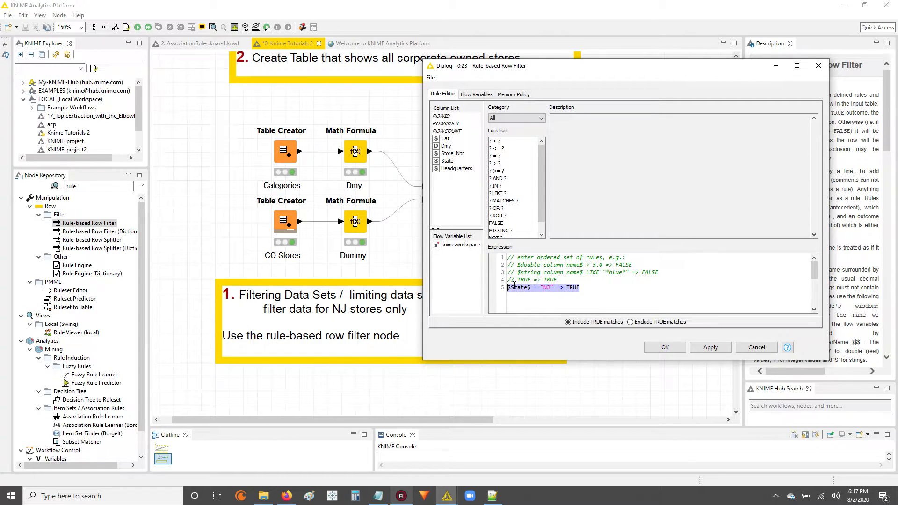
{"action": "left_click", "coordinate": [589, 290]}
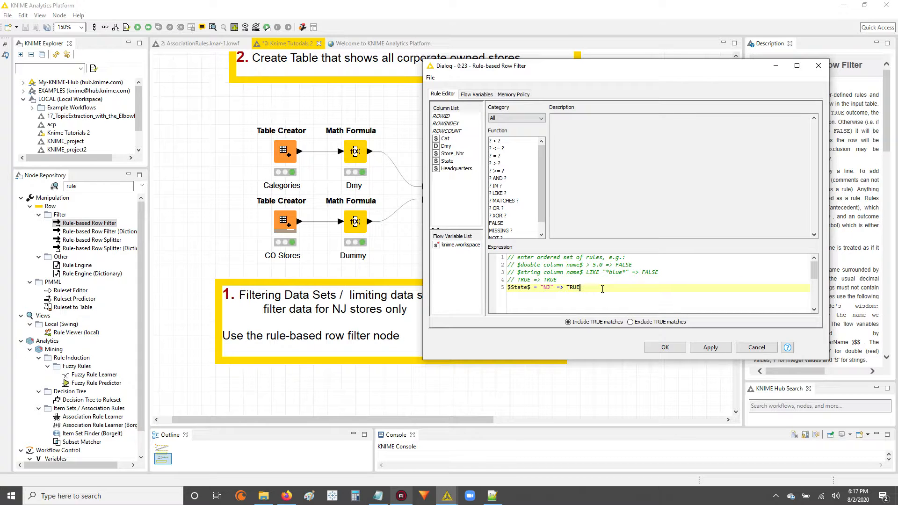
{"action": "left_click_drag", "start_coordinate": [508, 287], "coordinate": [593, 293]}
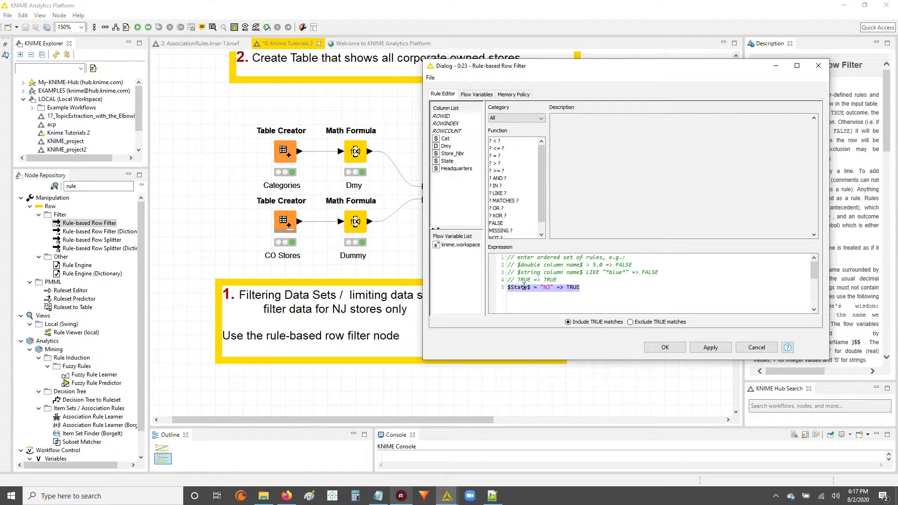
{"action": "left_click_drag", "start_coordinate": [507, 287], "coordinate": [588, 290]}
{"action": "left_click", "coordinate": [585, 287]}
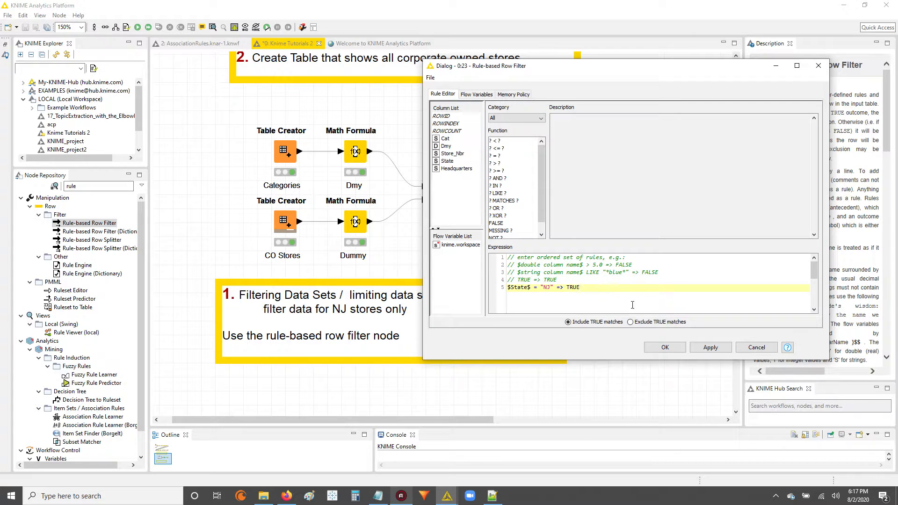
{"action": "left_click_drag", "start_coordinate": [592, 291], "coordinate": [508, 288]}
{"action": "left_click", "coordinate": [522, 288]}
{"action": "left_click", "coordinate": [657, 348]}
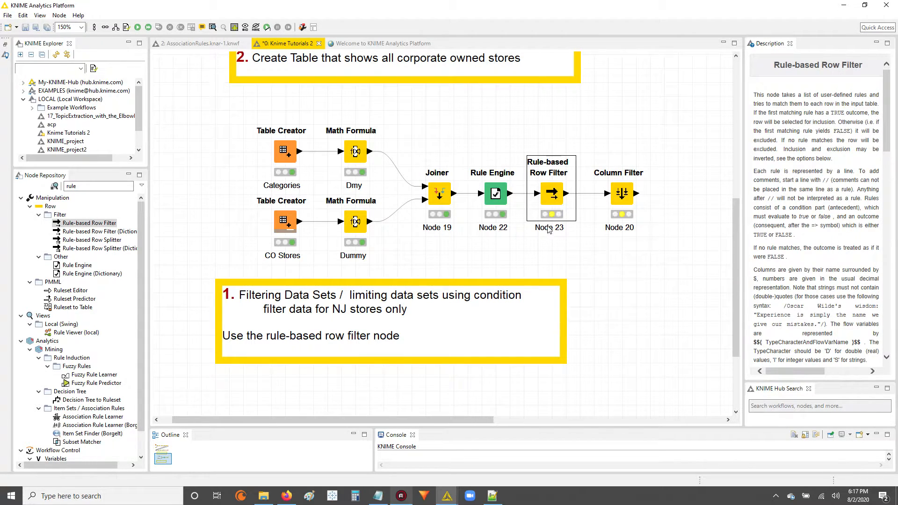
Step: Execute Node 23 and open its Filtered output table
{"action": "right_click", "coordinate": [553, 198]}
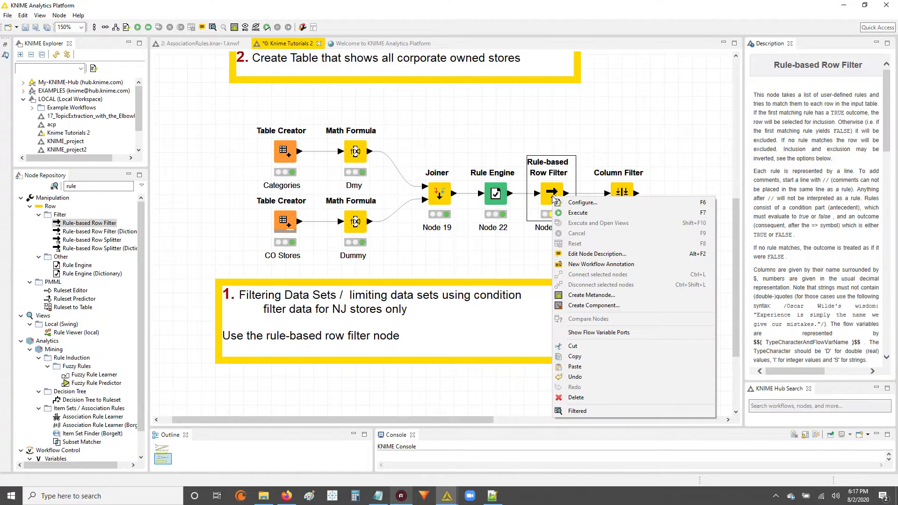
{"action": "left_click", "coordinate": [582, 213]}
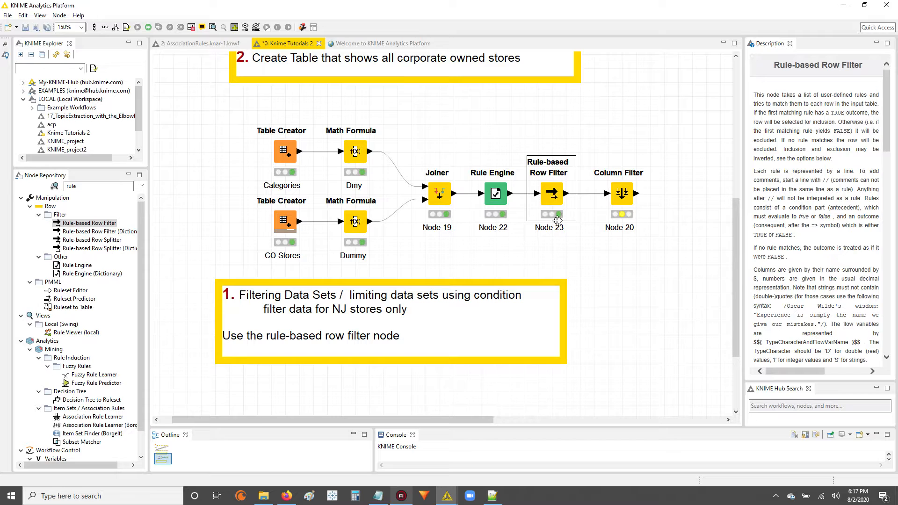
{"action": "right_click", "coordinate": [556, 194]}
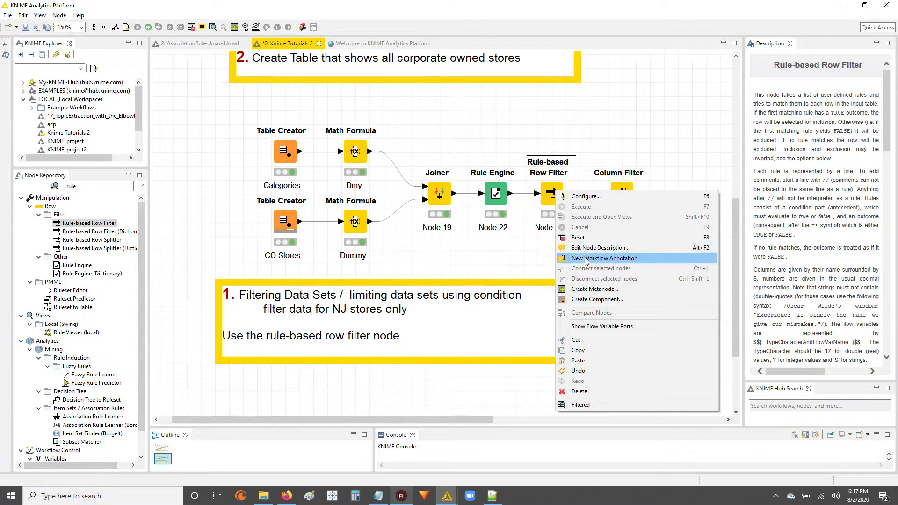
{"action": "left_click", "coordinate": [618, 405]}
Step: Shrink the filtered table window and open the Rule Engine's Classified values table
{"action": "left_click_drag", "start_coordinate": [744, 82], "coordinate": [436, 248]}
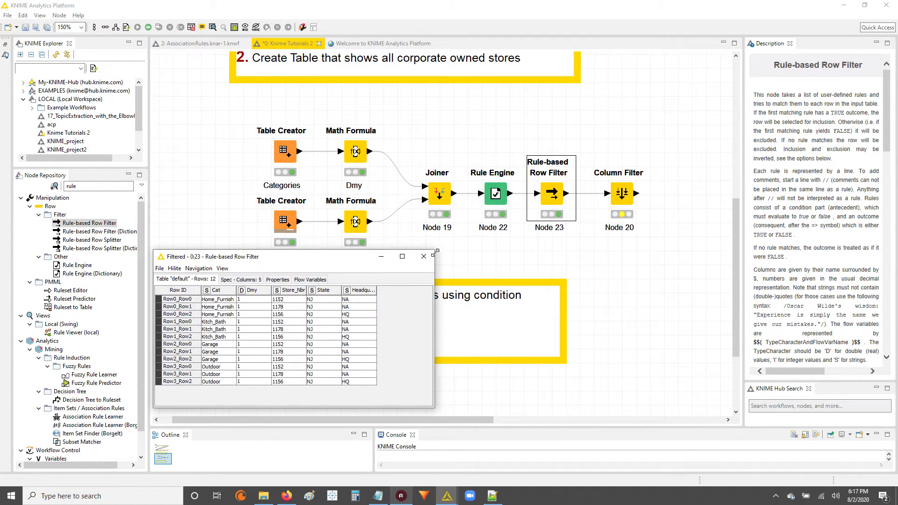
{"action": "left_click_drag", "start_coordinate": [323, 300], "coordinate": [325, 382]}
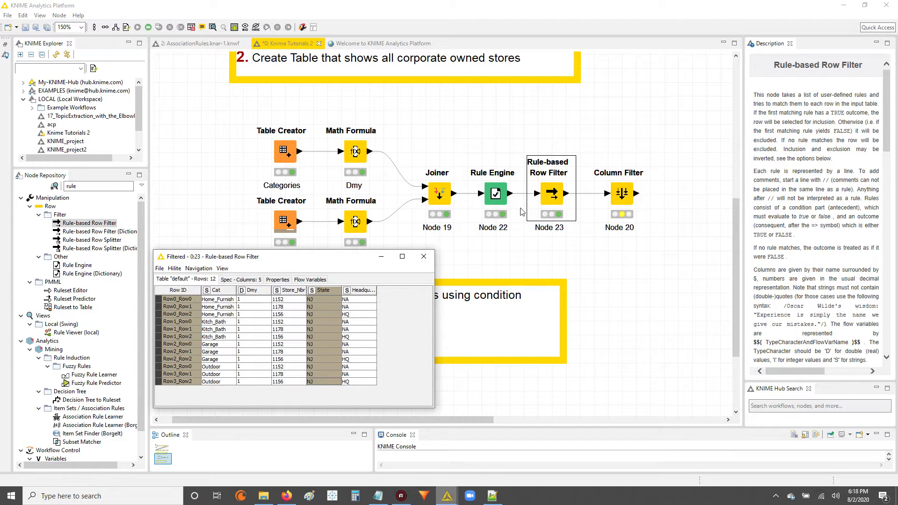
{"action": "left_click", "coordinate": [497, 194]}
{"action": "right_click", "coordinate": [499, 197]}
{"action": "left_click", "coordinate": [532, 408]}
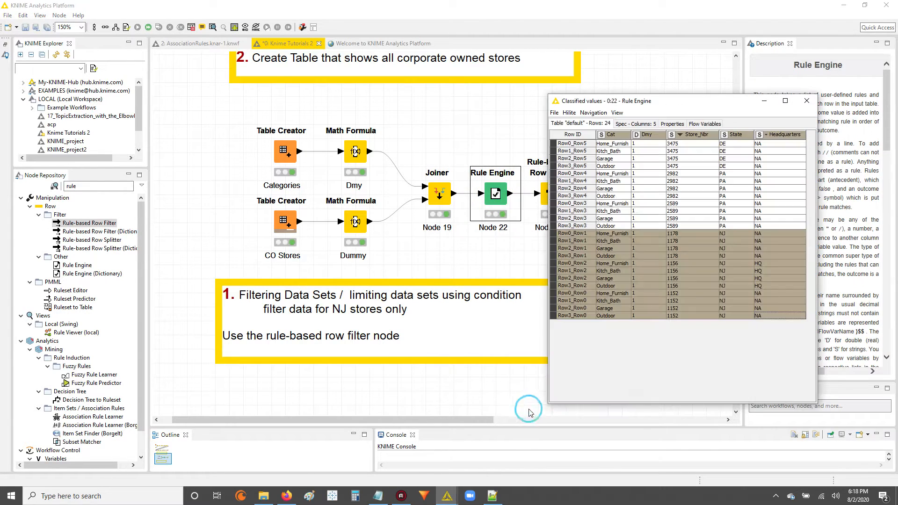
Step: Place the 12-row filtered table beside the Rule Engine table and highlight the NJ rows in each
{"action": "mouse_move", "coordinate": [447, 495]}
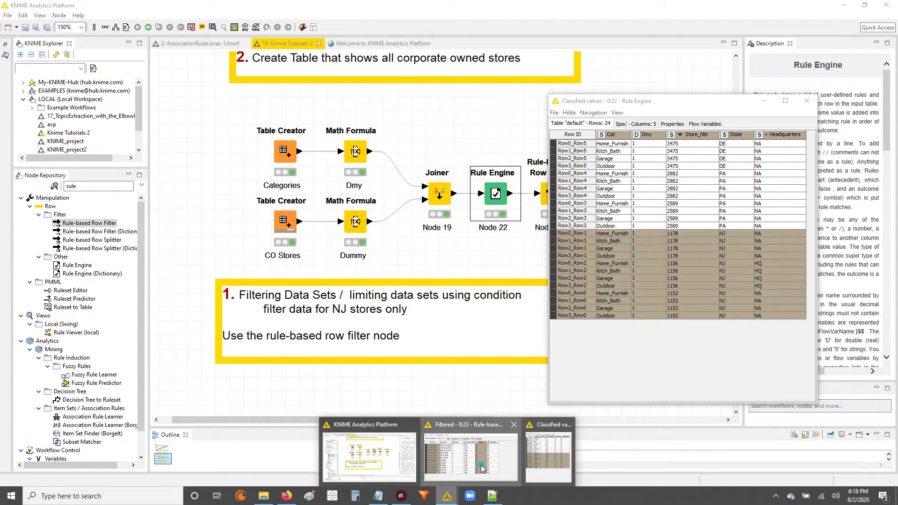
{"action": "left_click", "coordinate": [468, 476]}
{"action": "left_click_drag", "start_coordinate": [313, 258], "coordinate": [407, 113]}
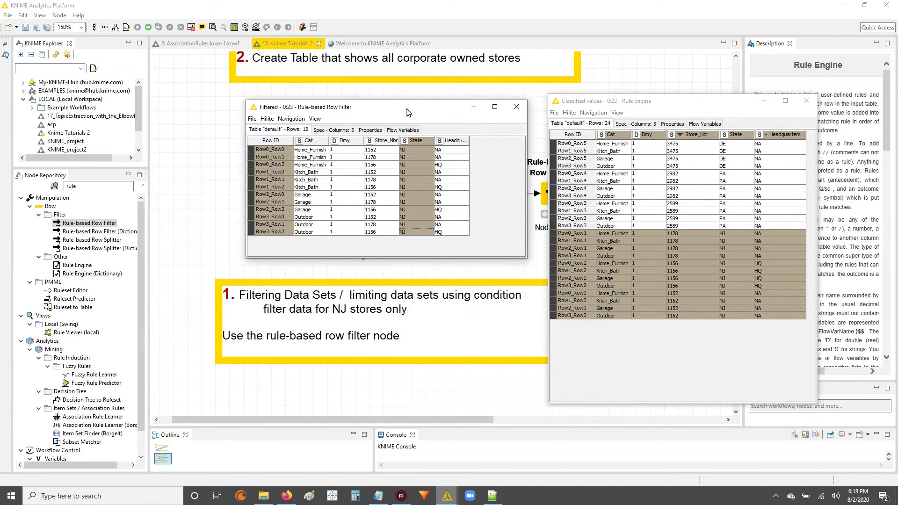
{"action": "left_click_drag", "start_coordinate": [523, 257], "coordinate": [535, 404]}
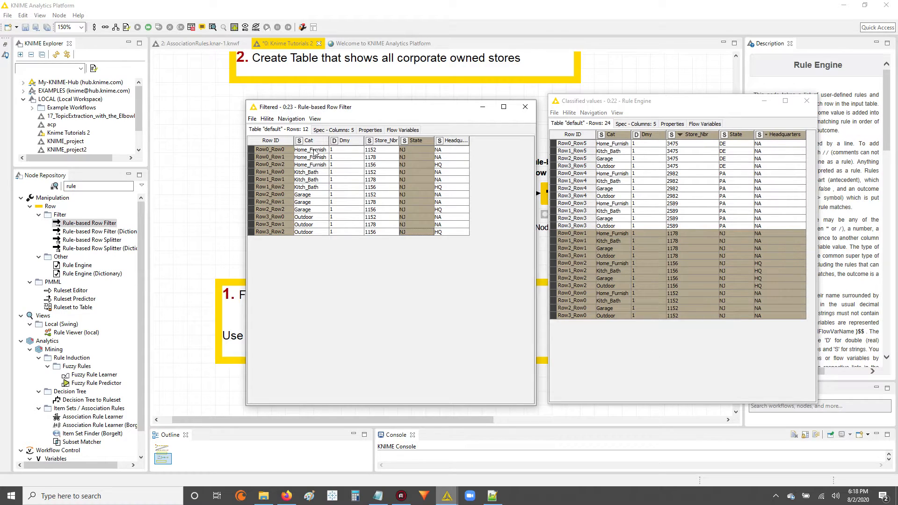
{"action": "left_click", "coordinate": [448, 232], "text": "shift"}
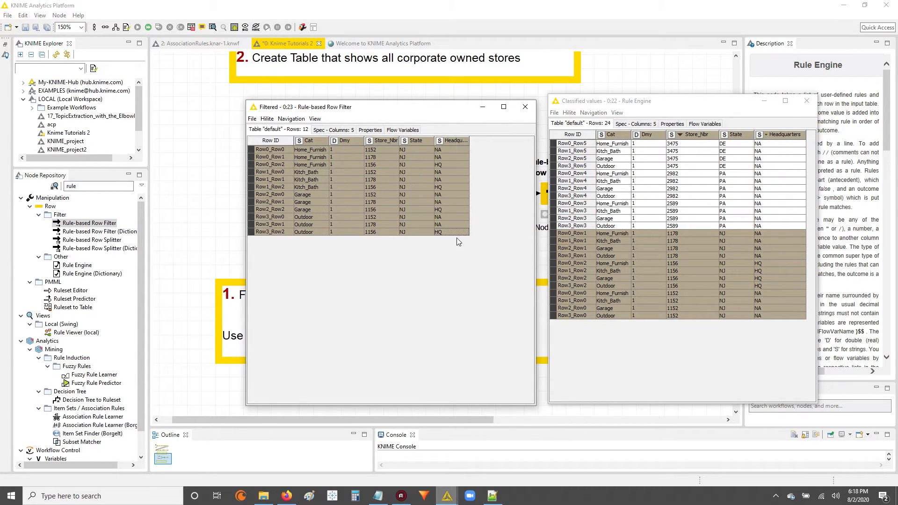
{"action": "mouse_move", "coordinate": [654, 235]}
{"action": "left_mouse_down"}
{"action": "mouse_move", "coordinate": [649, 315]}
{"action": "mouse_move", "coordinate": [737, 316]}
{"action": "left_mouse_up"}
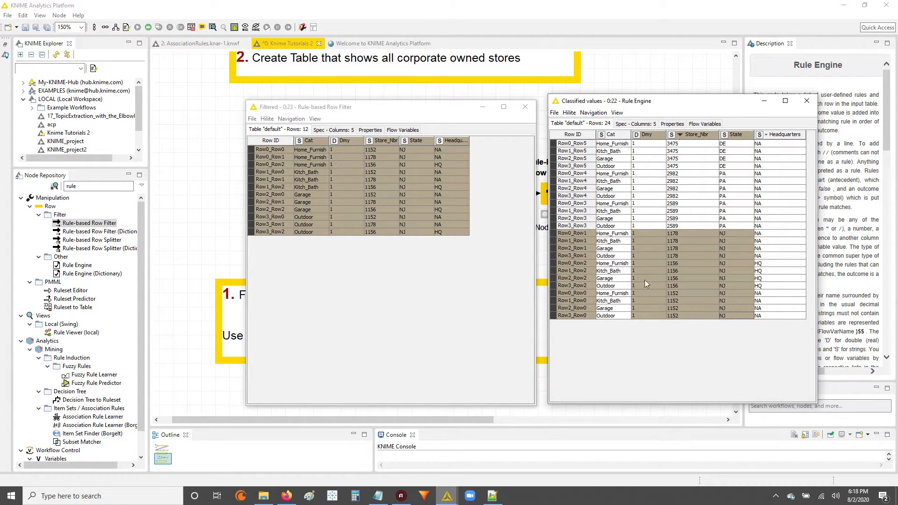
{"action": "left_click_drag", "start_coordinate": [608, 235], "coordinate": [807, 320]}
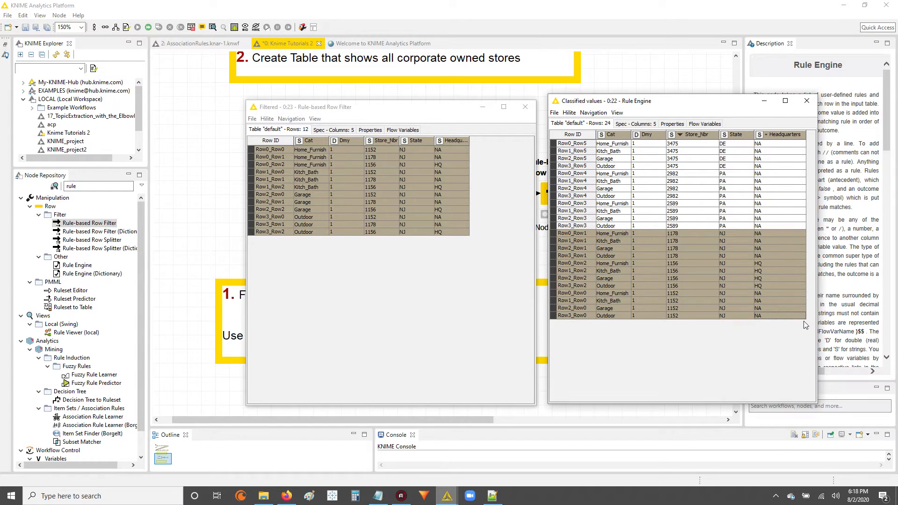